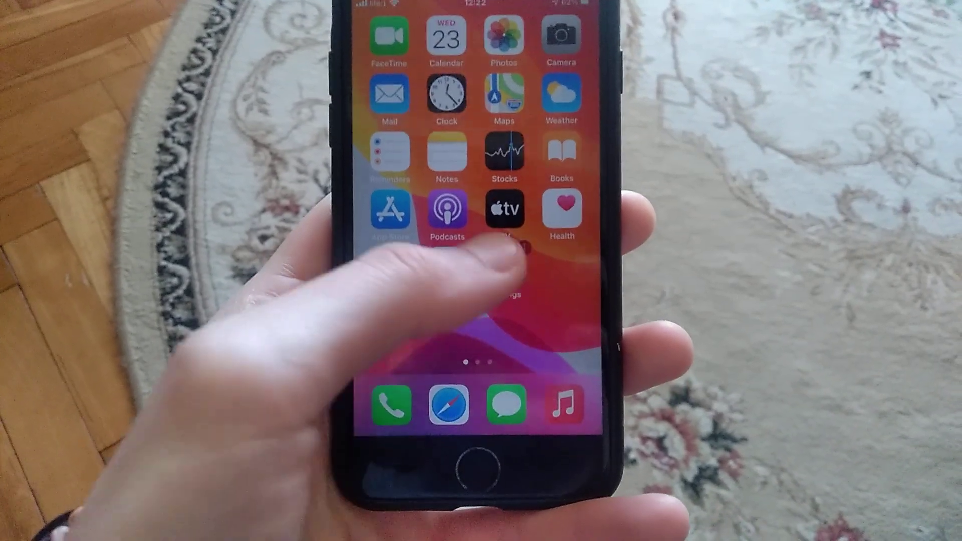
Go from Settings' main list through General to the iPhone Storage page (21 GB of 32 GB used).
click(499, 310)
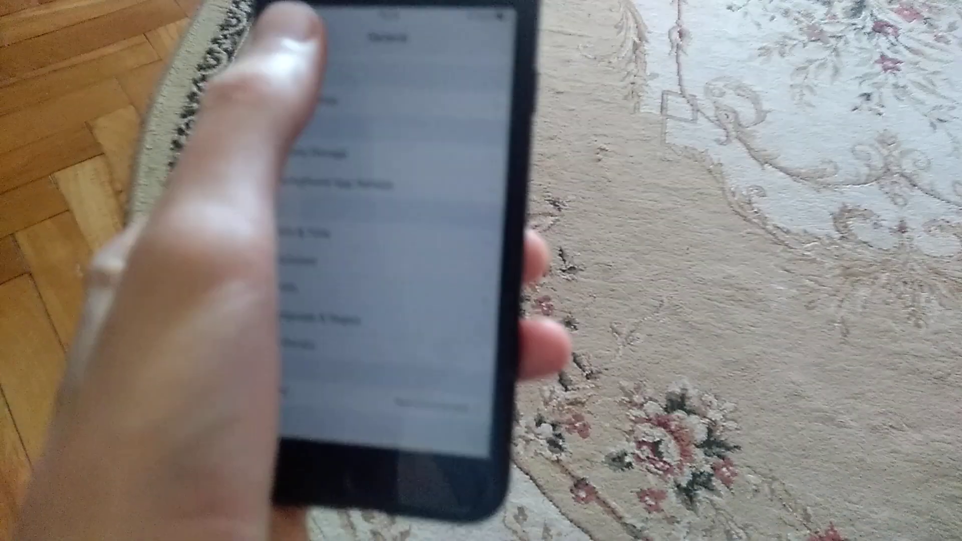
click(379, 39)
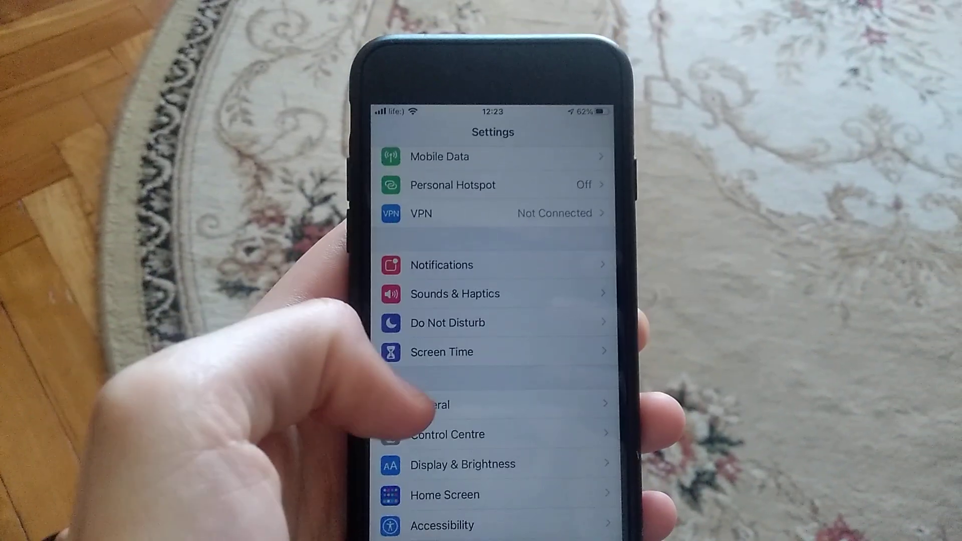
click(480, 383)
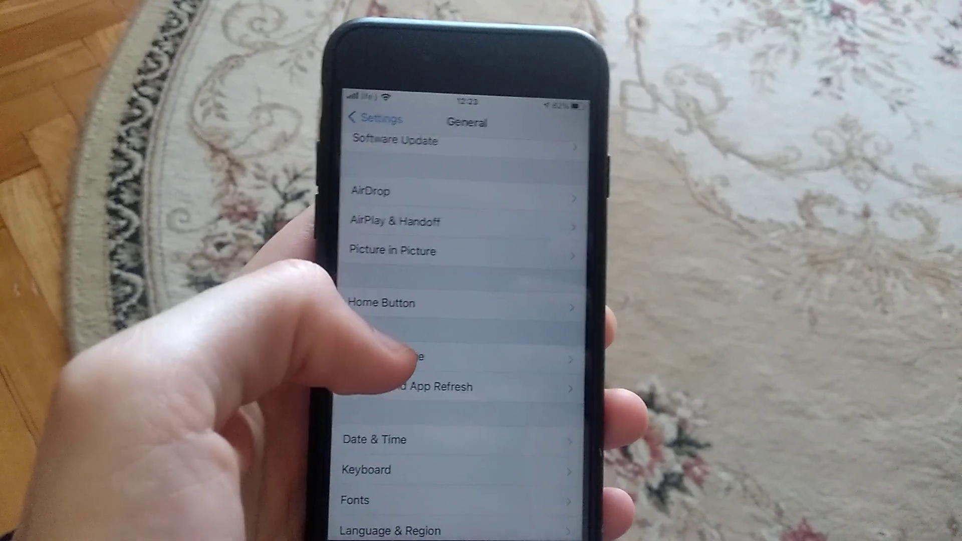
click(394, 347)
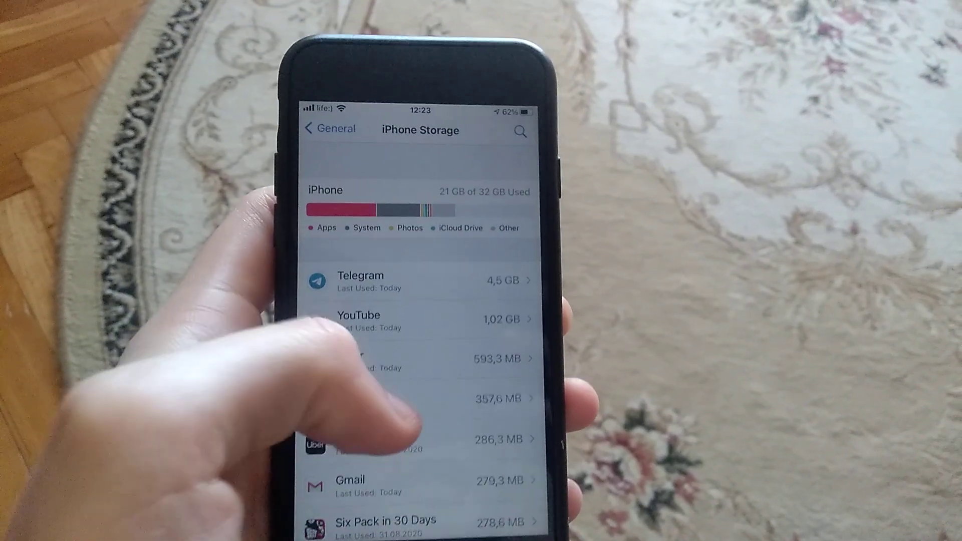
scroll(420, 338, down, 3)
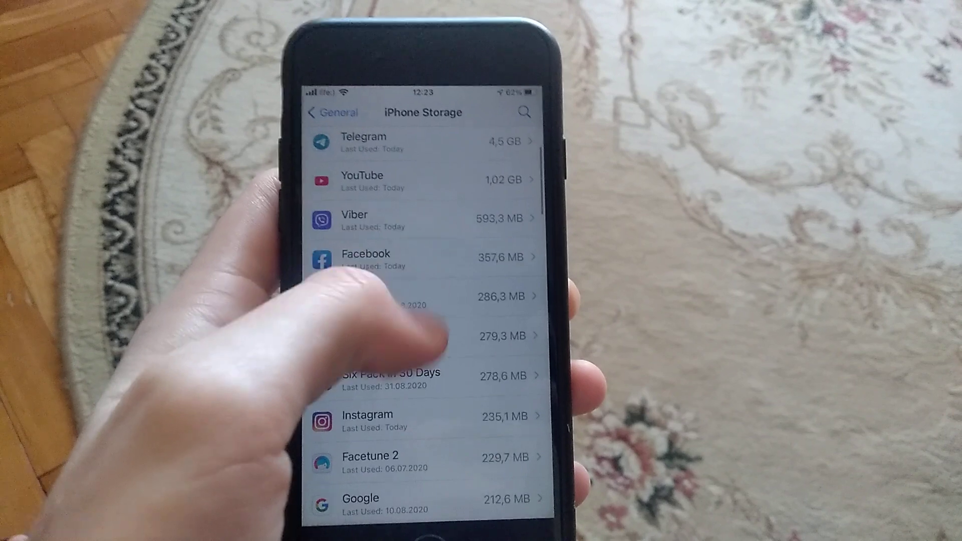
scroll(425, 316, up, 3)
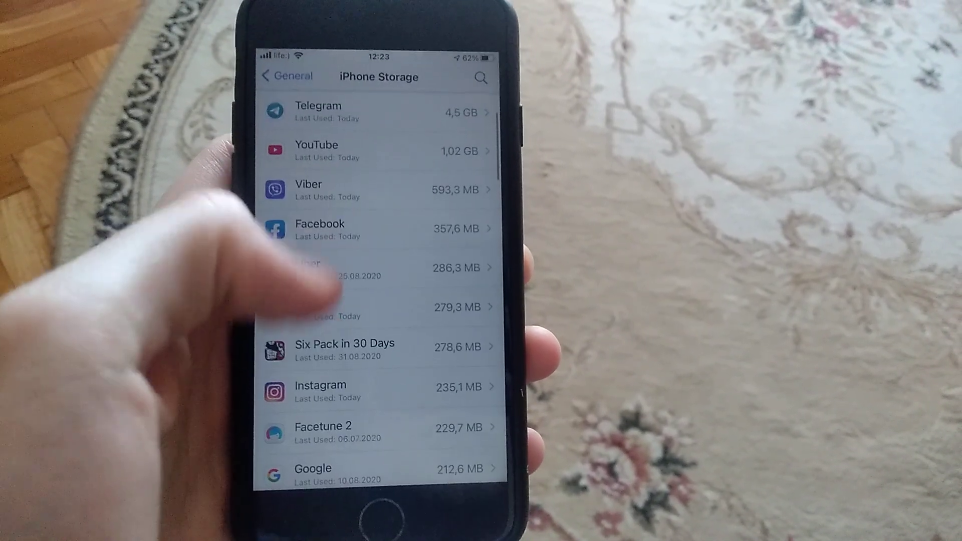
scroll(376, 285, down, 5)
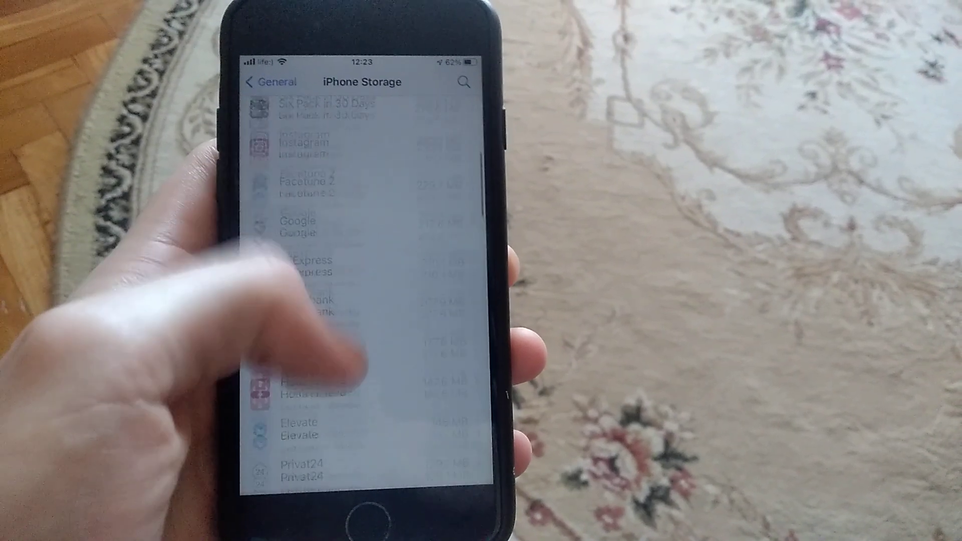
scroll(369, 300, up, 5)
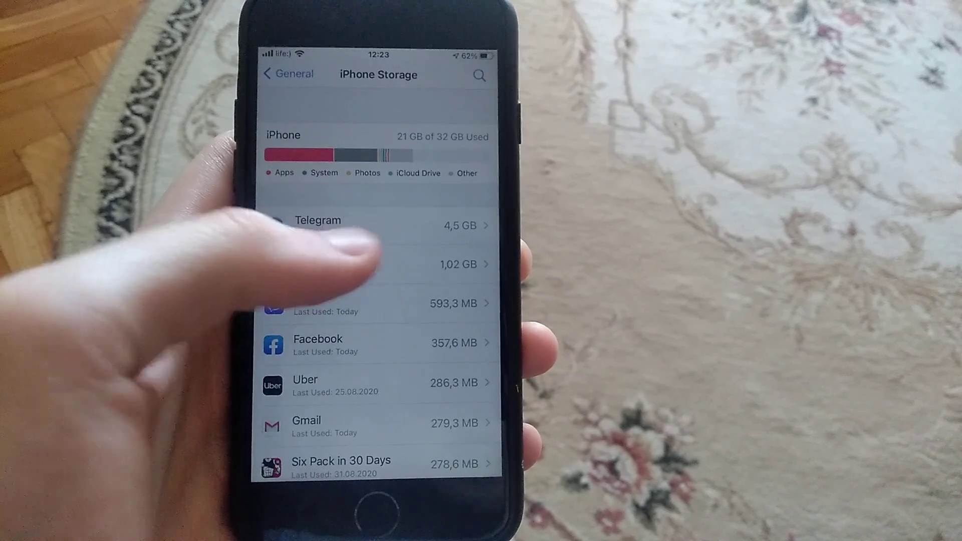
scroll(372, 301, down, 2)
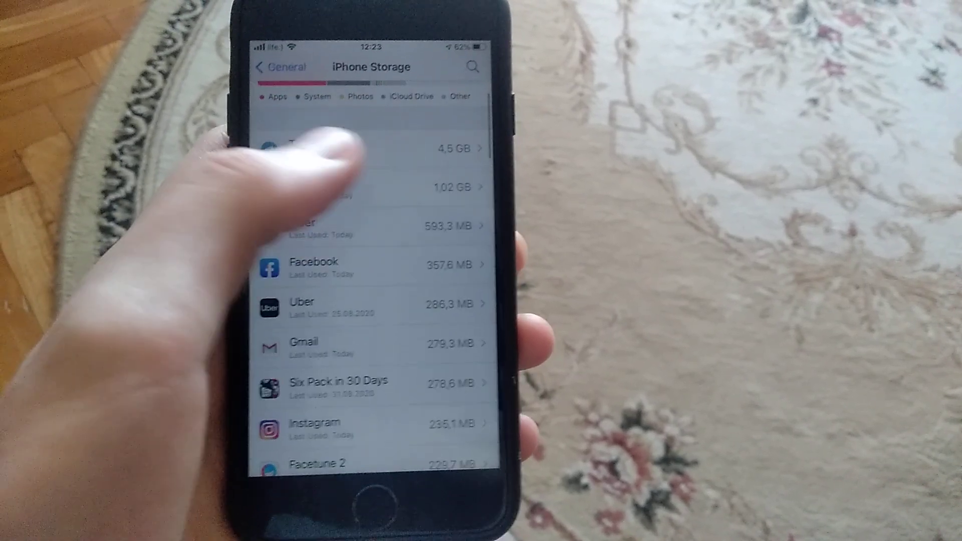
scroll(372, 301, up, 2)
scroll(368, 300, down, 5)
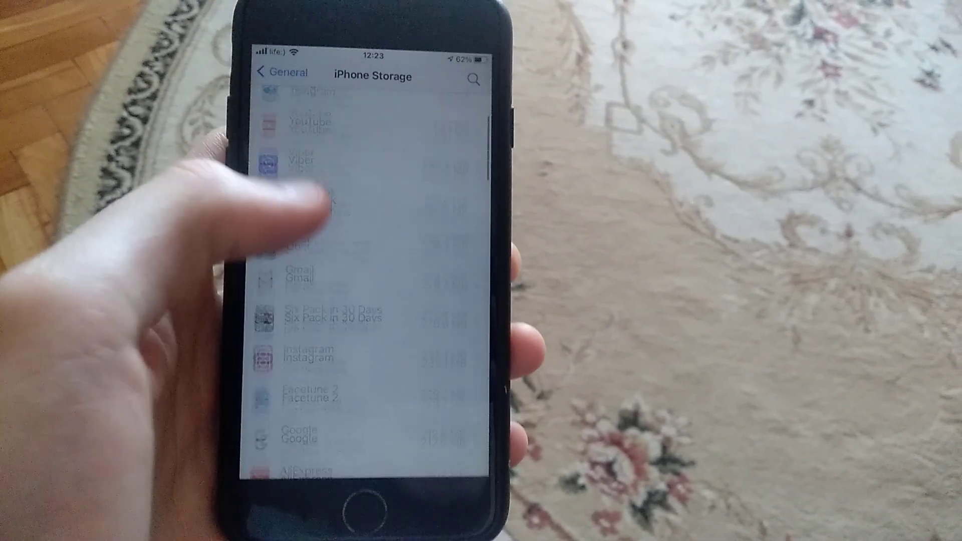
scroll(373, 286, down, 3)
scroll(372, 286, down, 3)
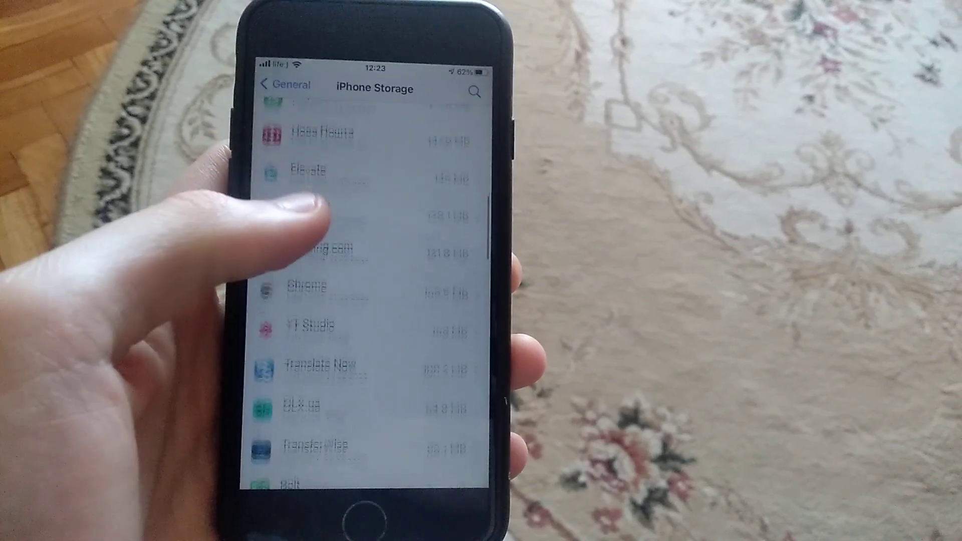
scroll(372, 285, down, 3)
scroll(372, 286, down, 3)
scroll(383, 286, down, 3)
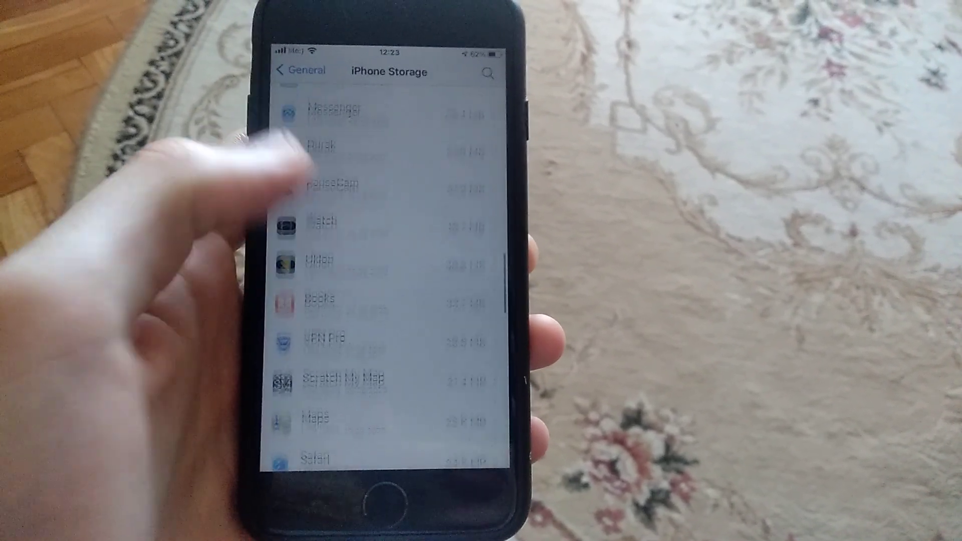
scroll(368, 286, down, 3)
scroll(368, 286, down, 2)
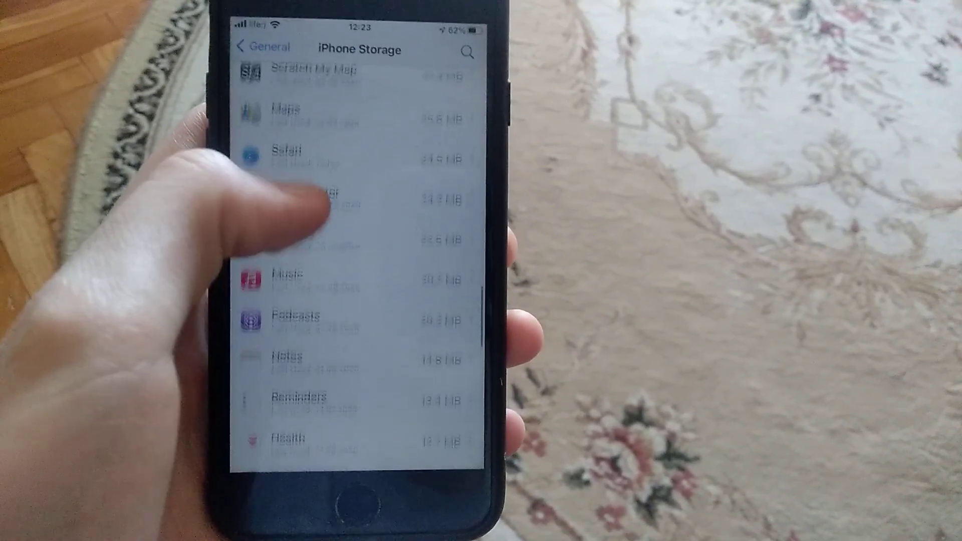
scroll(361, 263, down, 2)
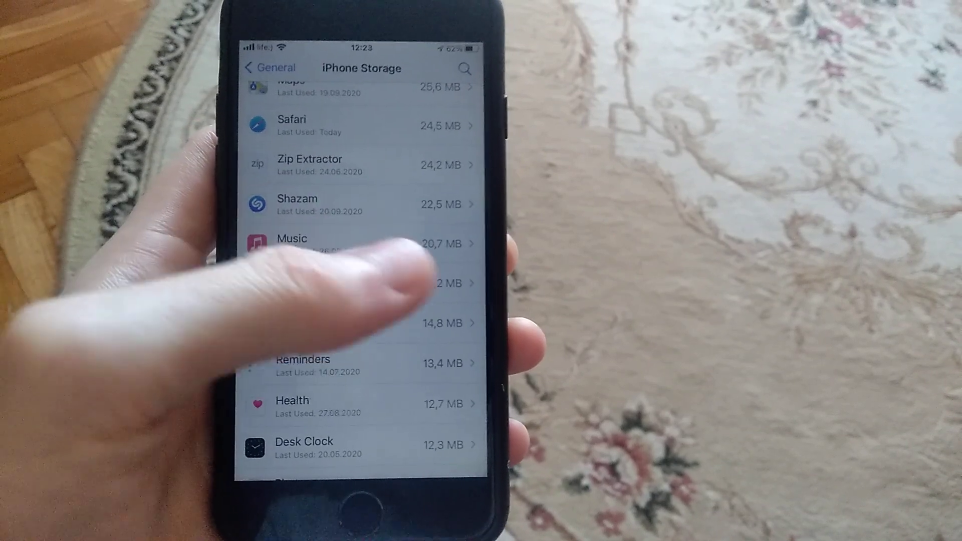
scroll(353, 262, up, 2)
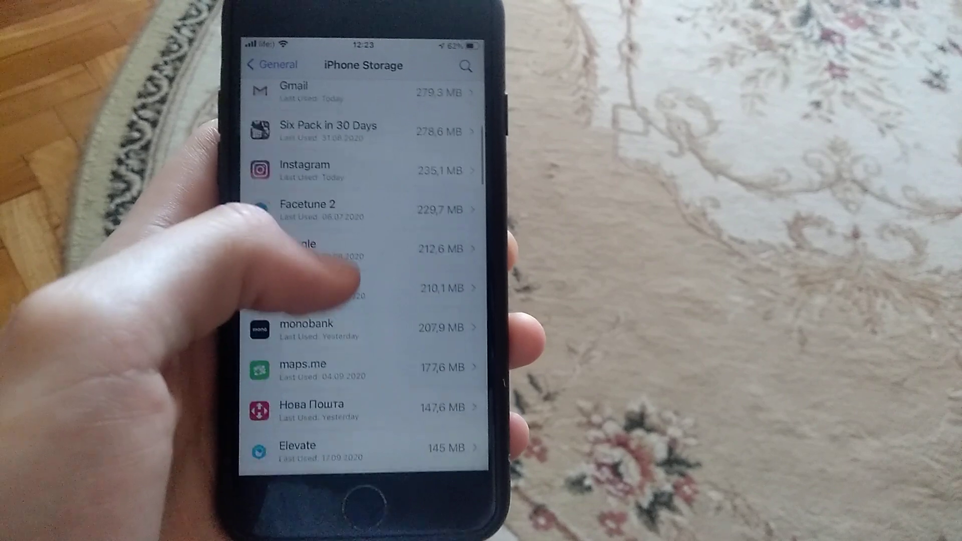
scroll(368, 263, up, 1)
scroll(368, 263, up, 1)
scroll(368, 263, up, 3)
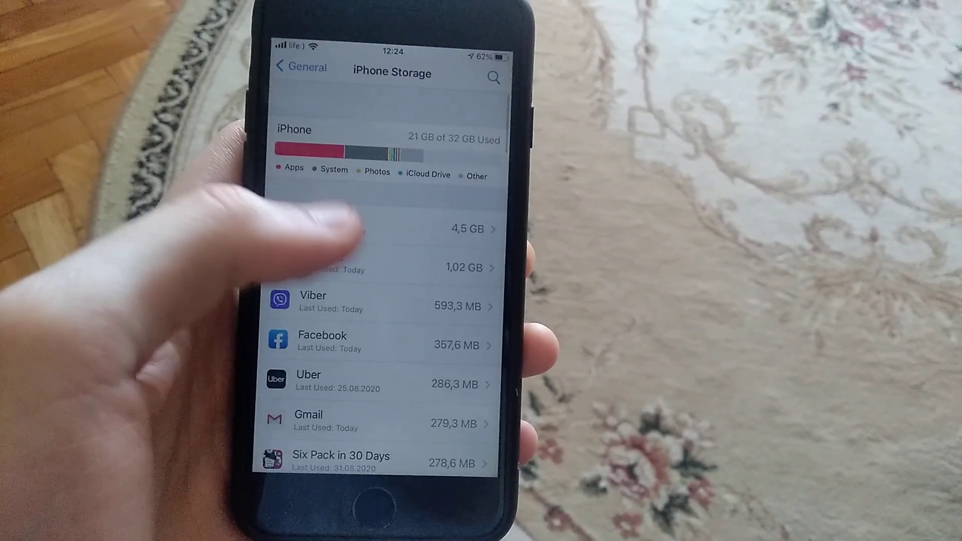
View Telegram's 4.5 GB storage details with Offload App and Delete App, then return to the list.
click(361, 229)
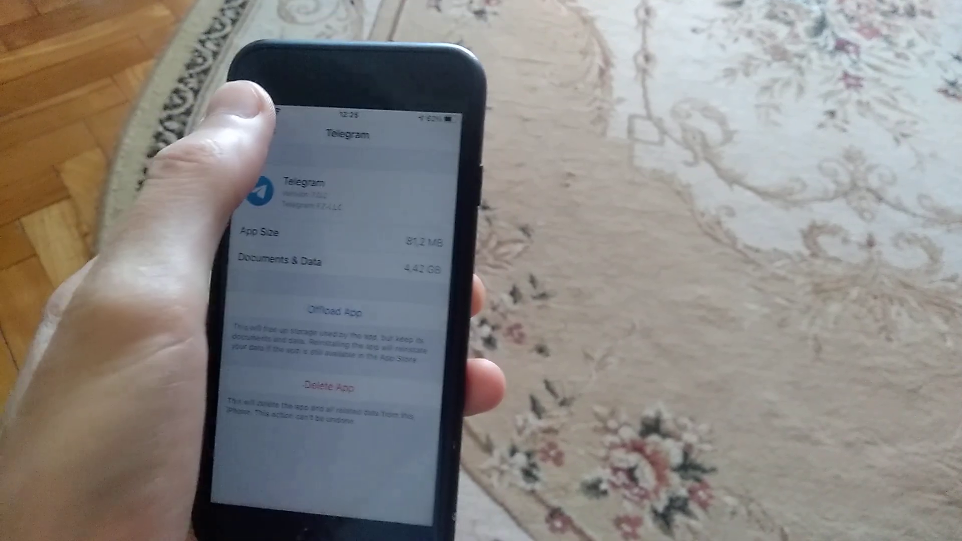
click(261, 61)
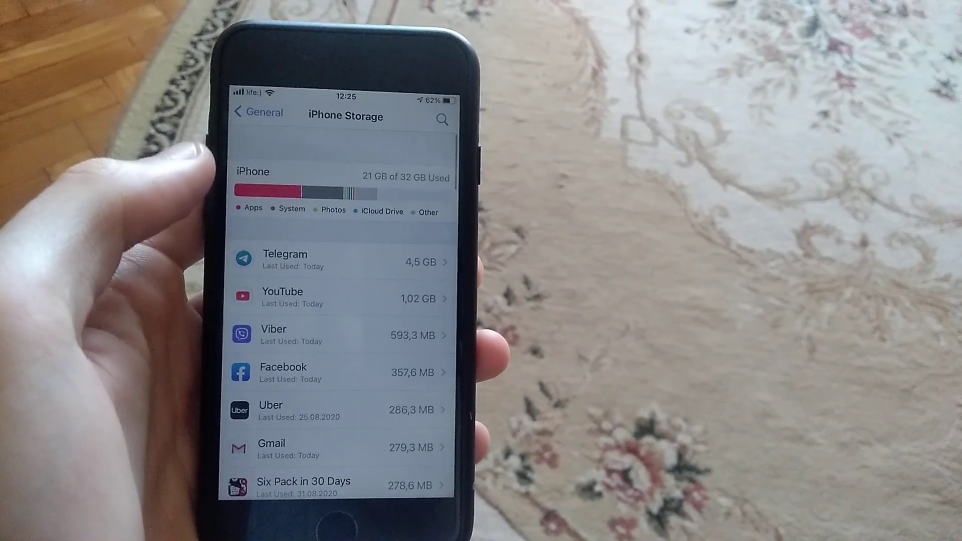